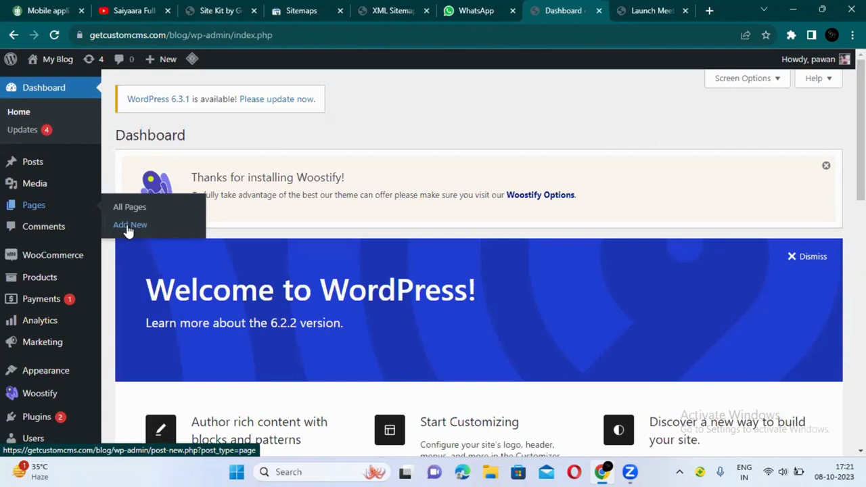
- Create a new page titled HOME and publish it
left_click(129, 231)
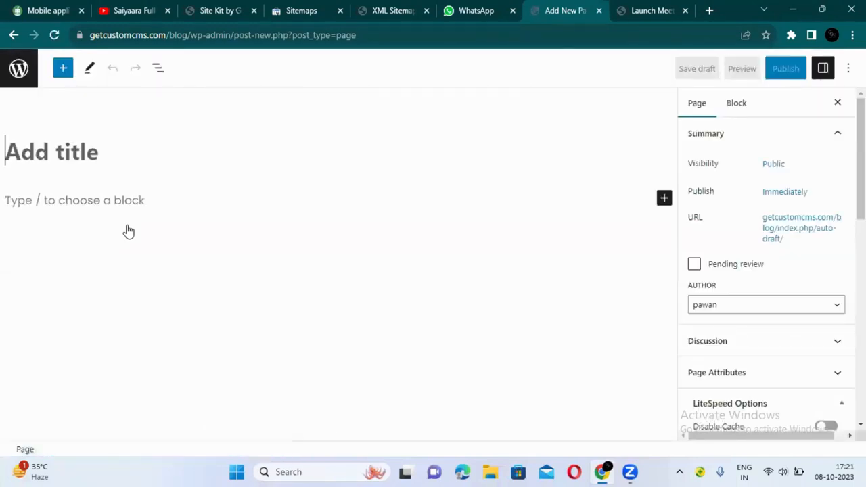
type("H")
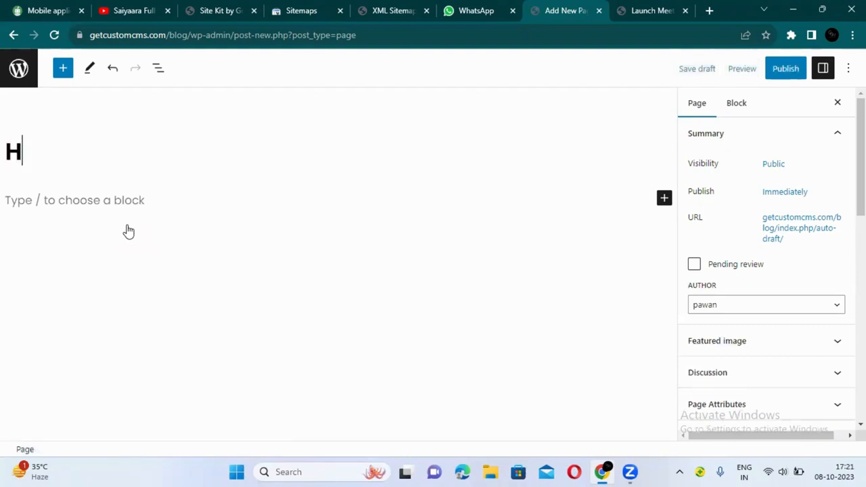
type("OME")
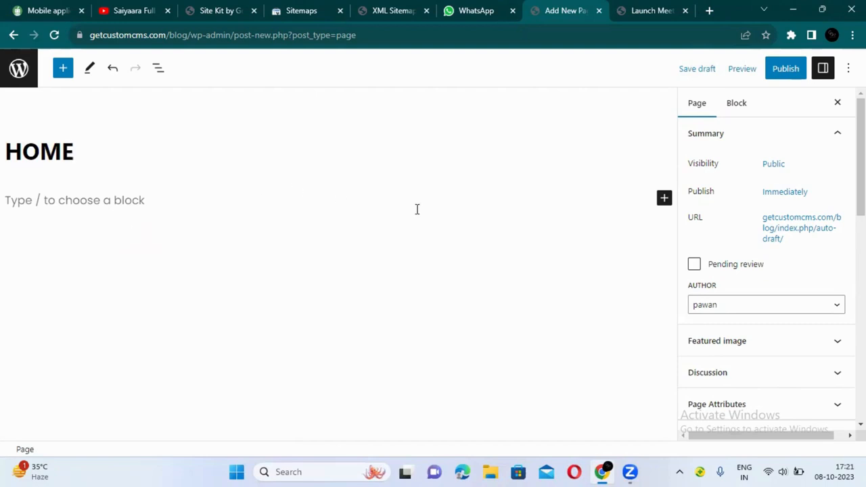
left_click(785, 71)
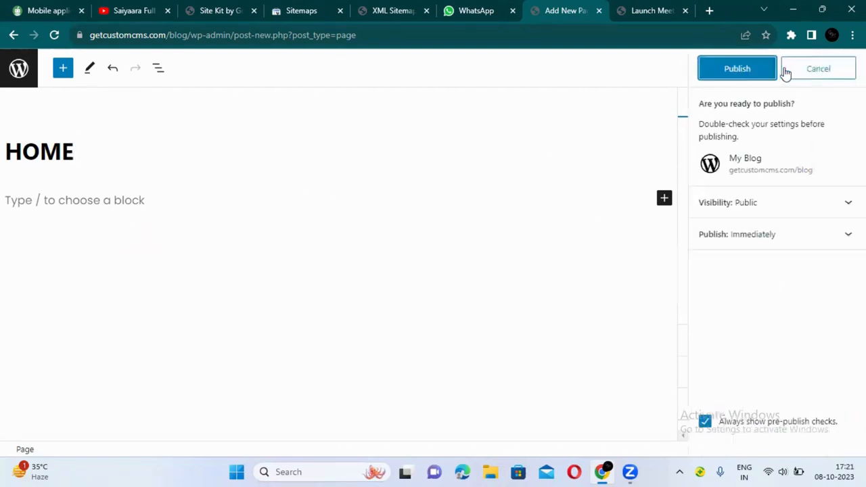
left_click(742, 68)
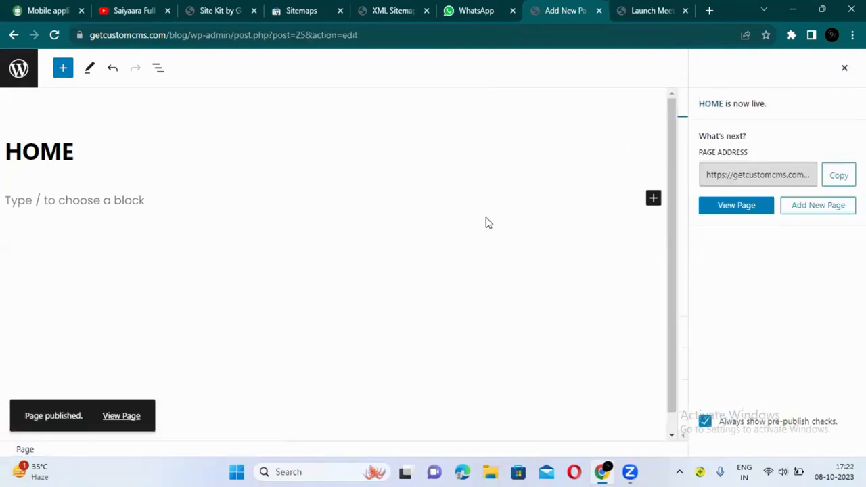
- View the published HOME page on the live site, and return to the list of all pages
left_click(117, 418)
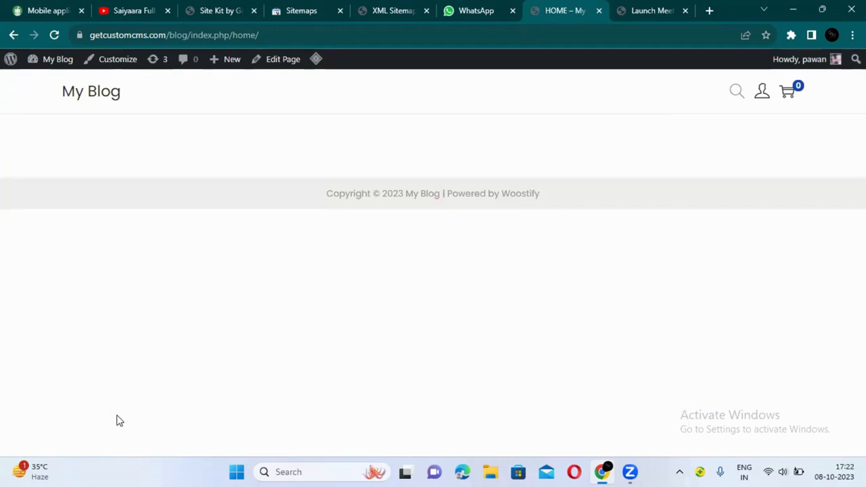
left_click(12, 37)
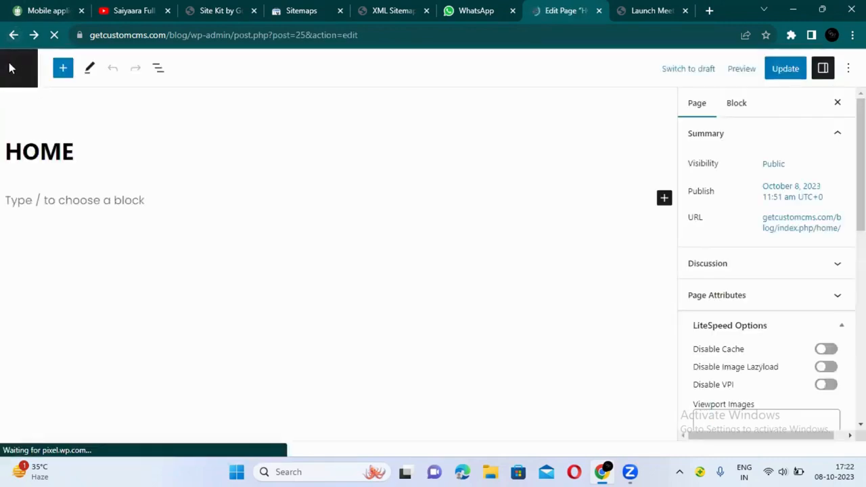
left_click(20, 74)
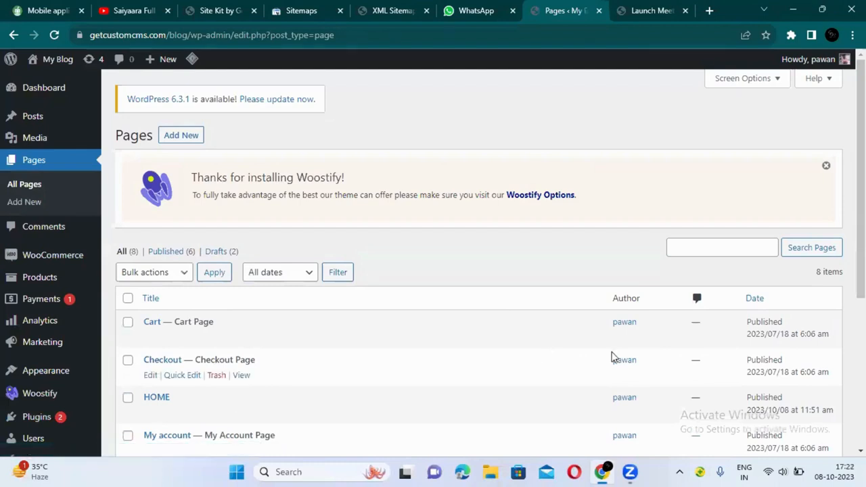
- Search the directory of new plugins for "elementor"
mouse_move(40, 417)
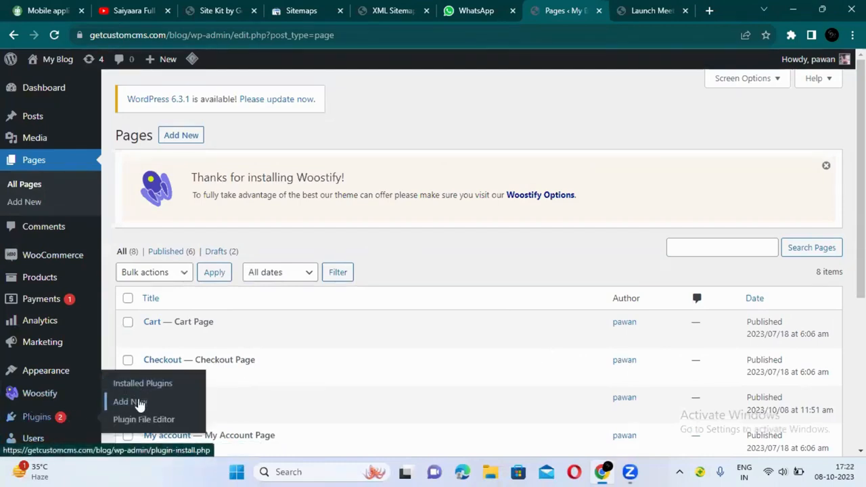
left_click(130, 401)
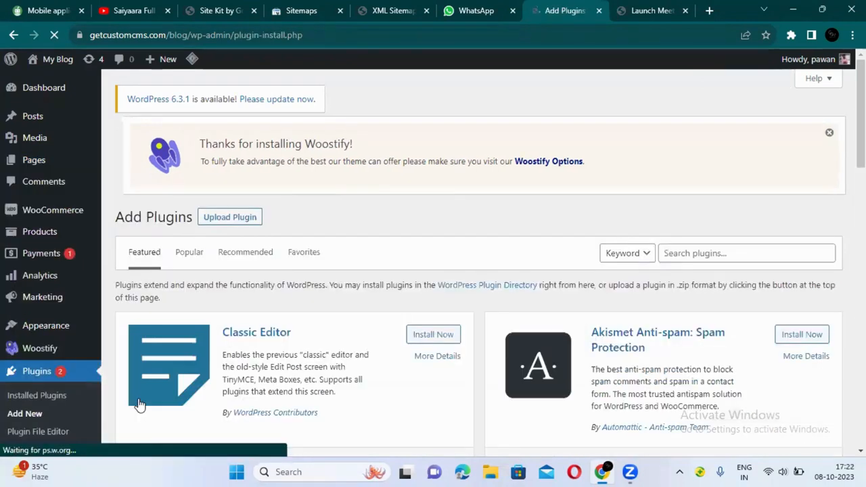
left_click(683, 255)
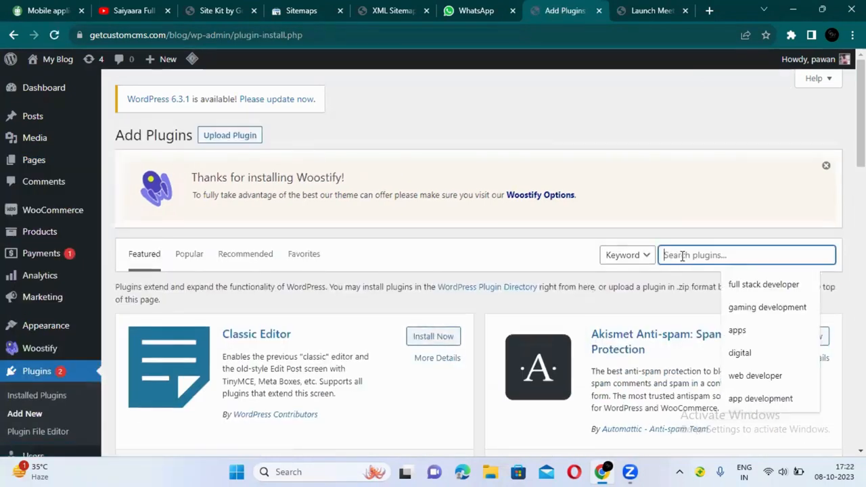
type("e")
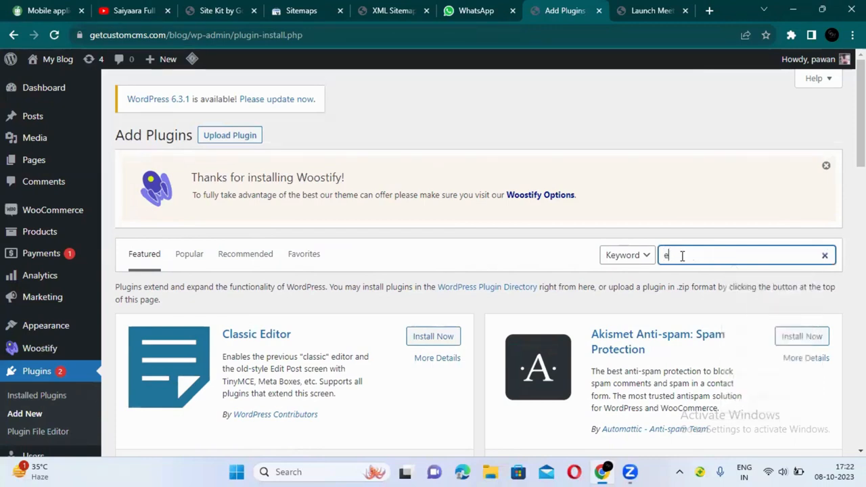
type("mlemontor")
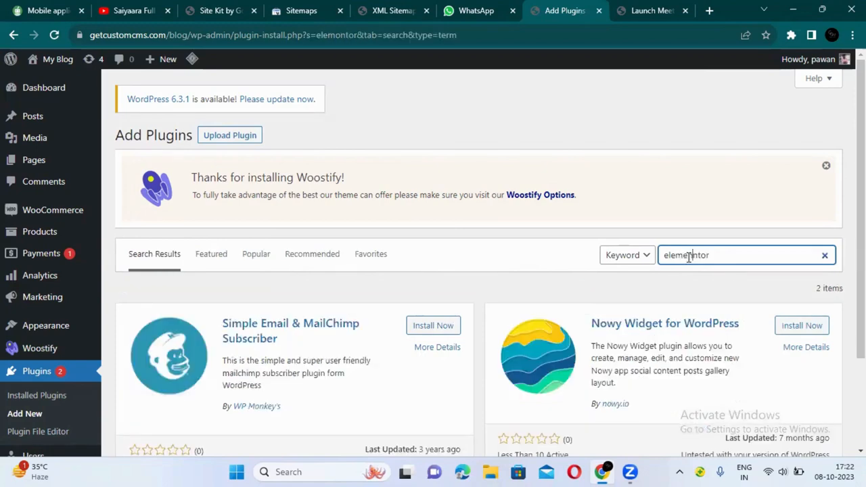
key("Delete")
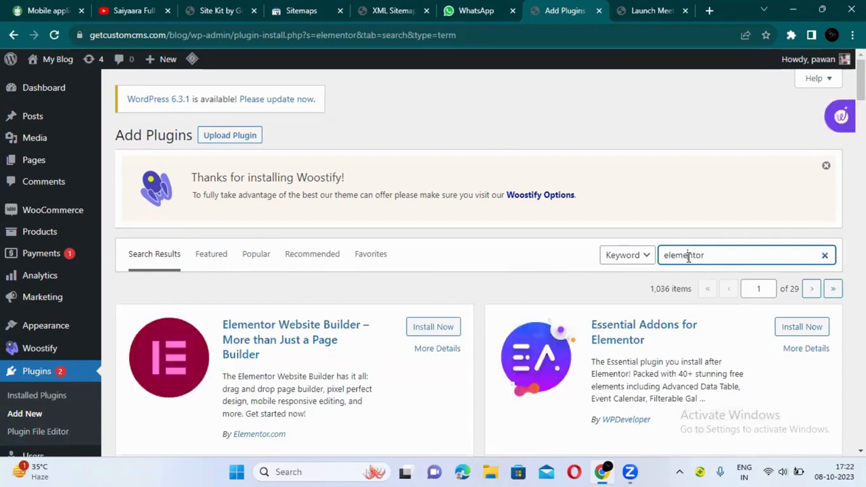
- Install and activate the Elementor Website Builder plugin
left_click(430, 329)
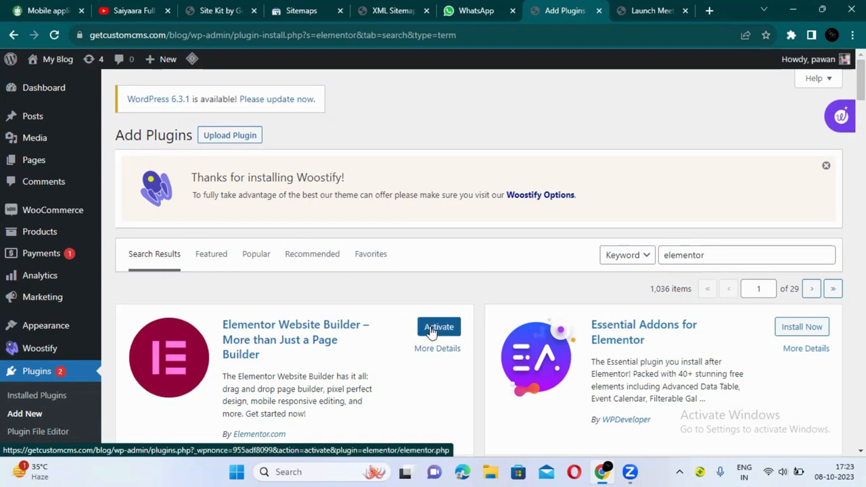
left_click(439, 329)
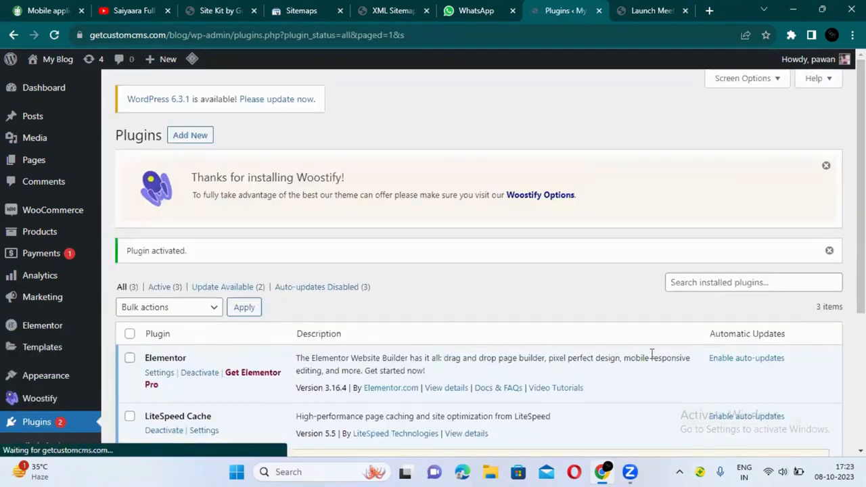
scroll(839, 313, "down", 3)
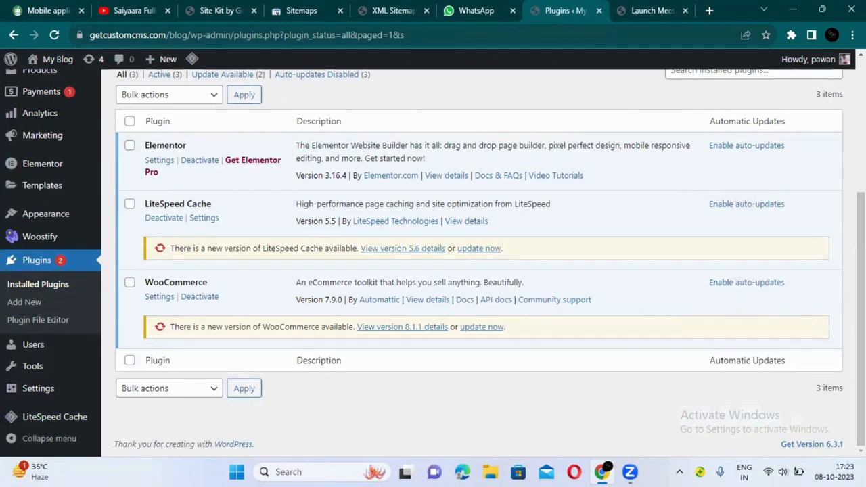
scroll(662, 193, "up", 3)
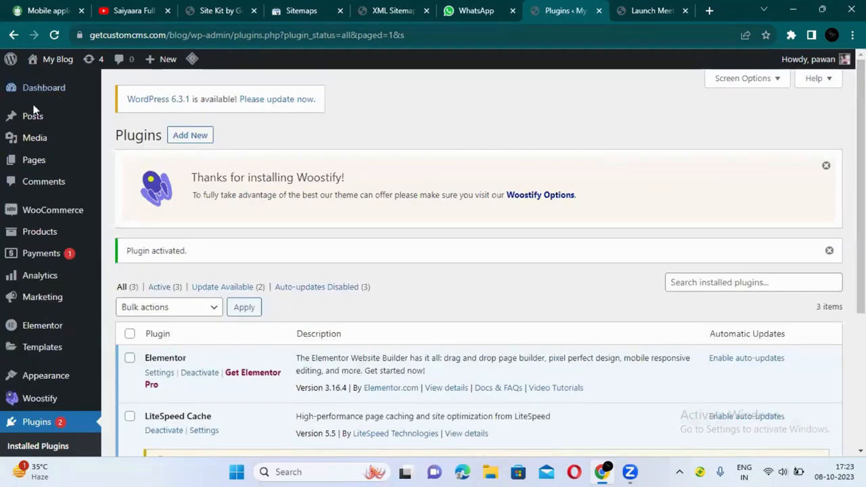
- Open the Elementor plugin's settings and tick Products among its post types
left_click(159, 373)
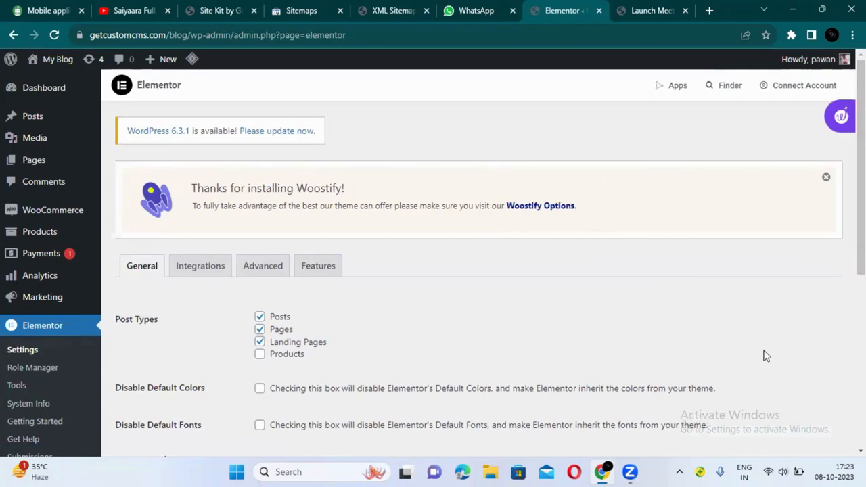
scroll(478, 257, "down", 5)
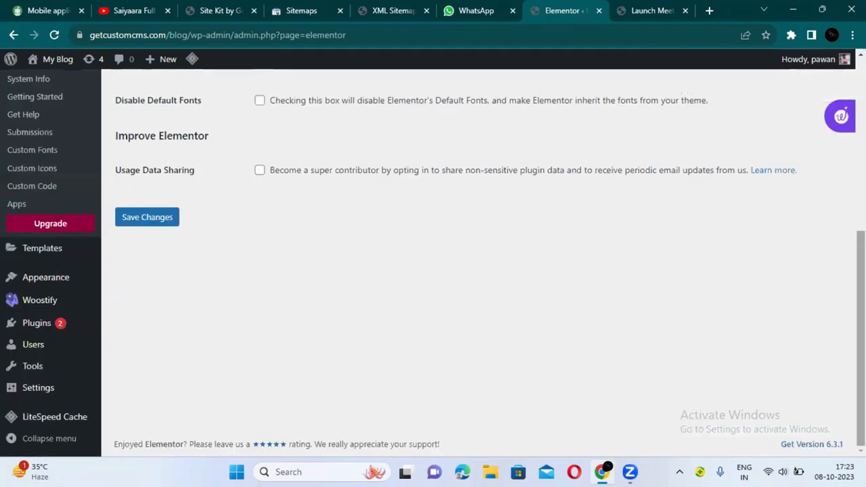
scroll(478, 257, "up", 5)
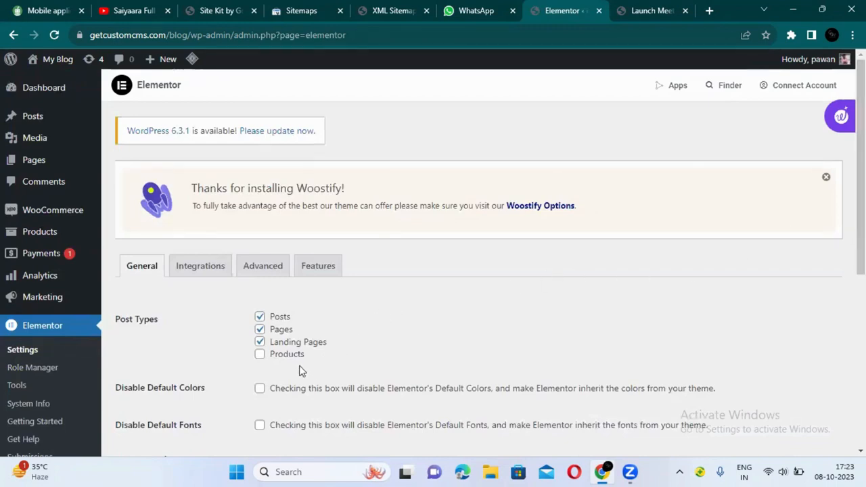
left_click(259, 356)
- Look through Elementor's Integrations, Advanced and Features settings
left_click(199, 269)
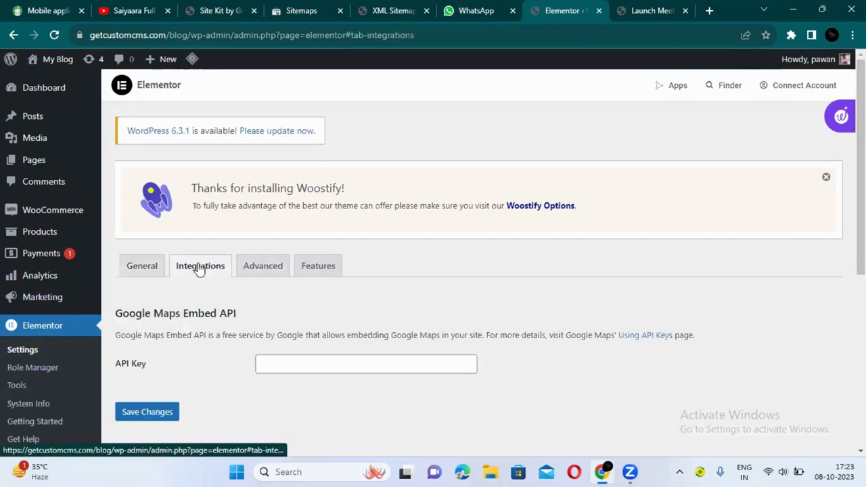
left_click(267, 269)
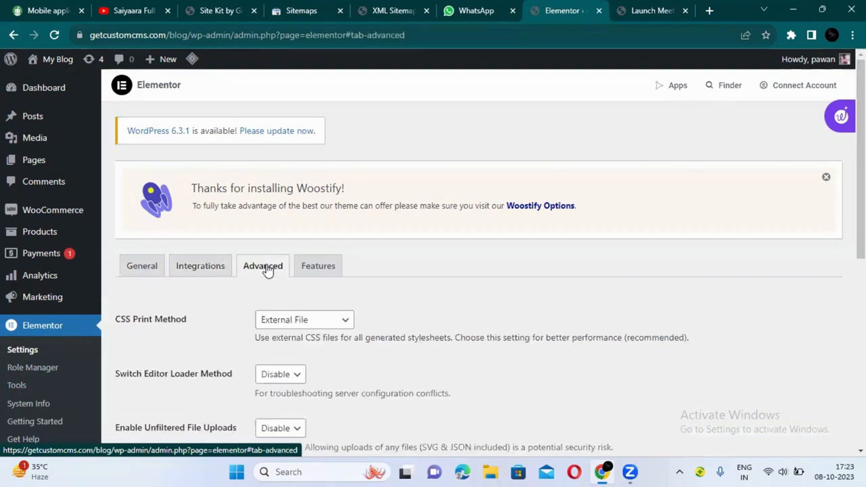
left_click(318, 271)
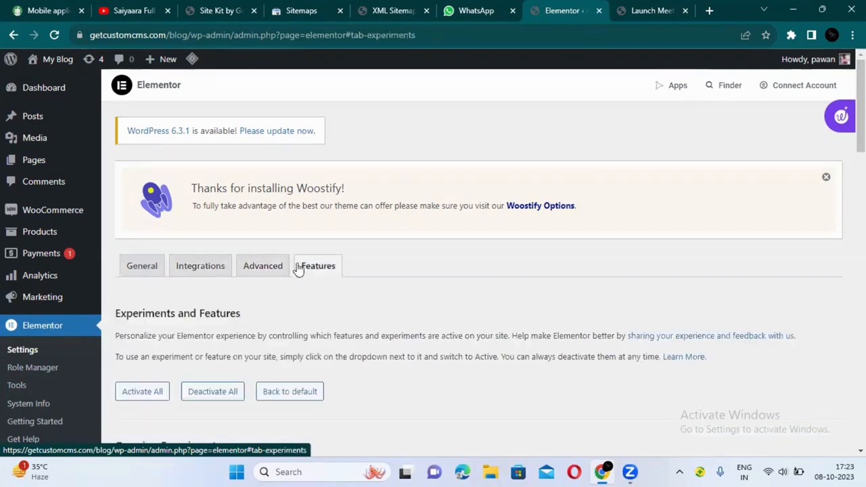
- Open the HOME page for editing with Elementor and close the Navigator
left_click(29, 162)
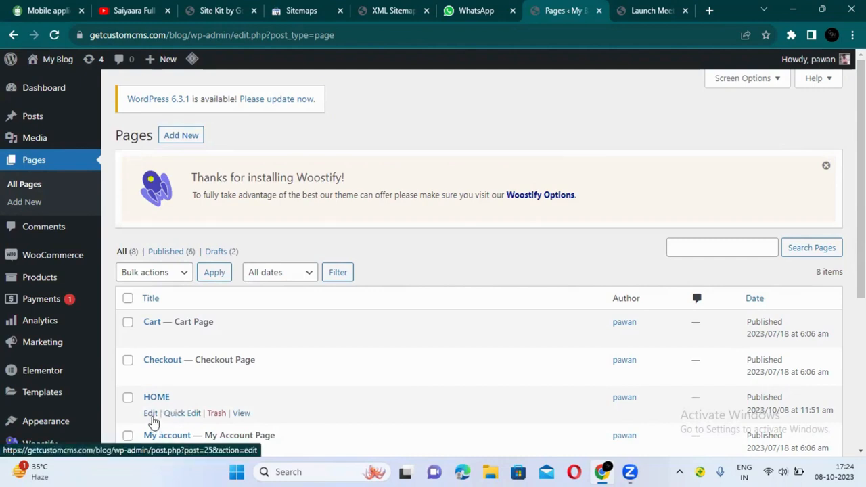
left_click(150, 413)
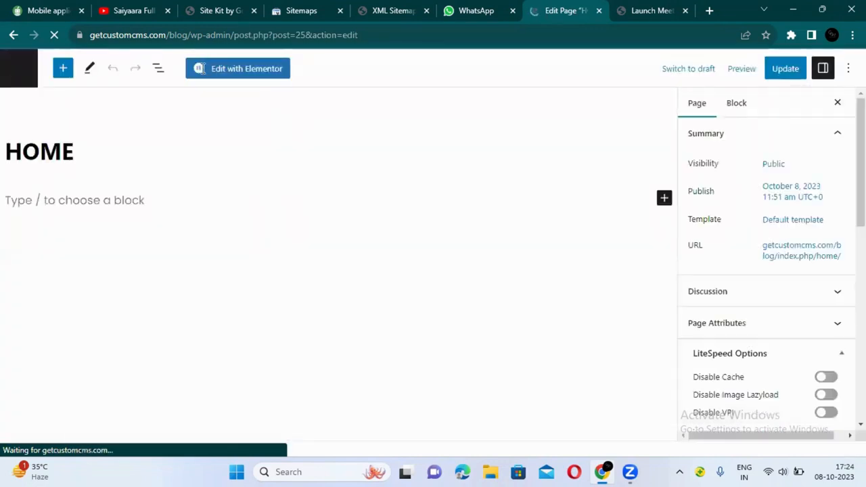
left_click(251, 70)
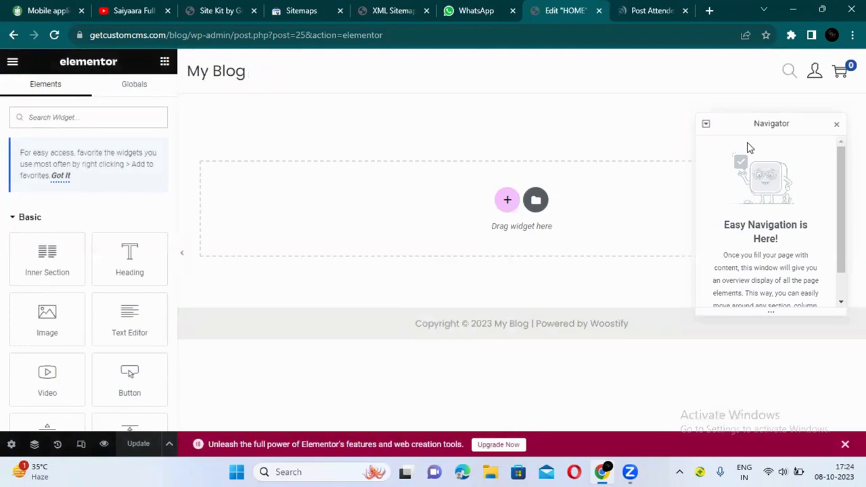
left_click(837, 128)
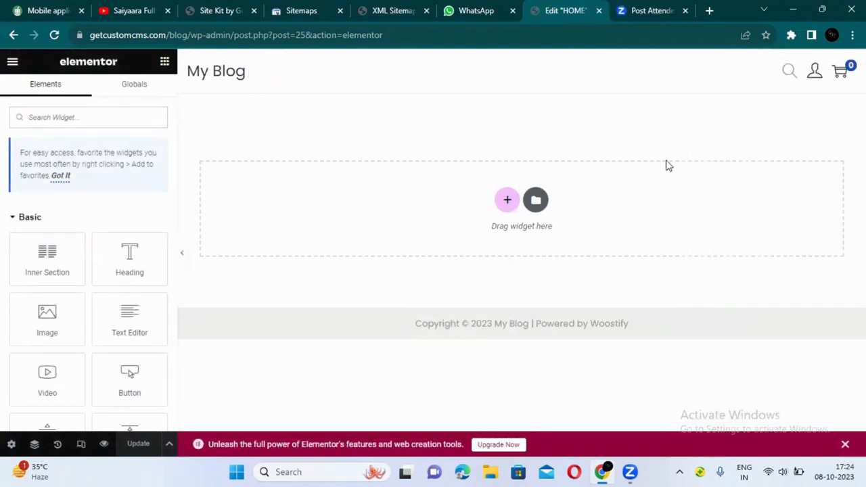
- Add a new section with a structure of two equal columns to the HOME page
left_click(506, 202)
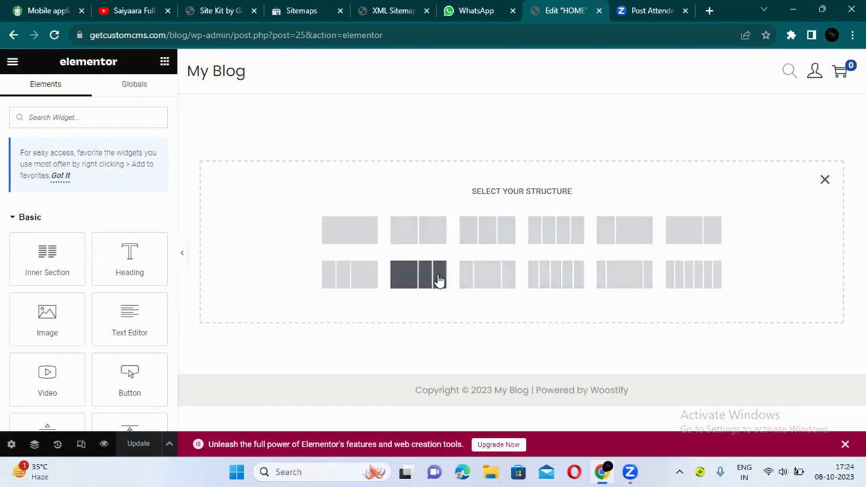
left_click(428, 226)
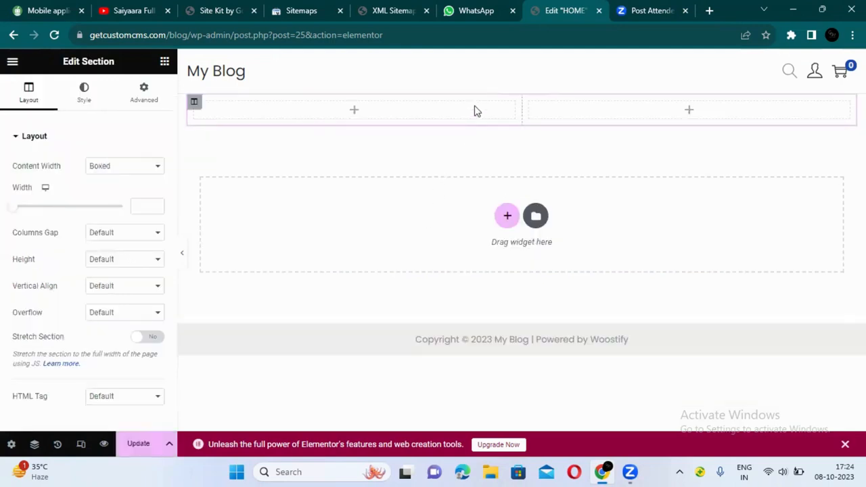
- Place a Heading widget in the first column of the two-column section
left_click(165, 62)
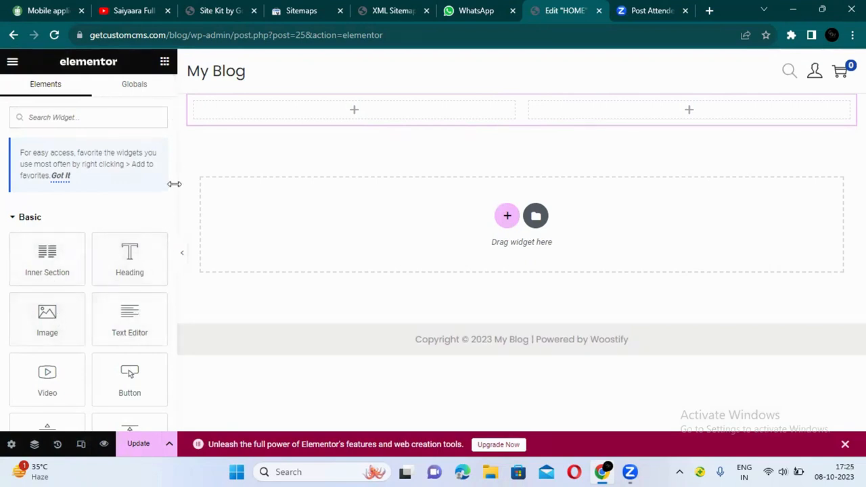
scroll(173, 187, "down", 5)
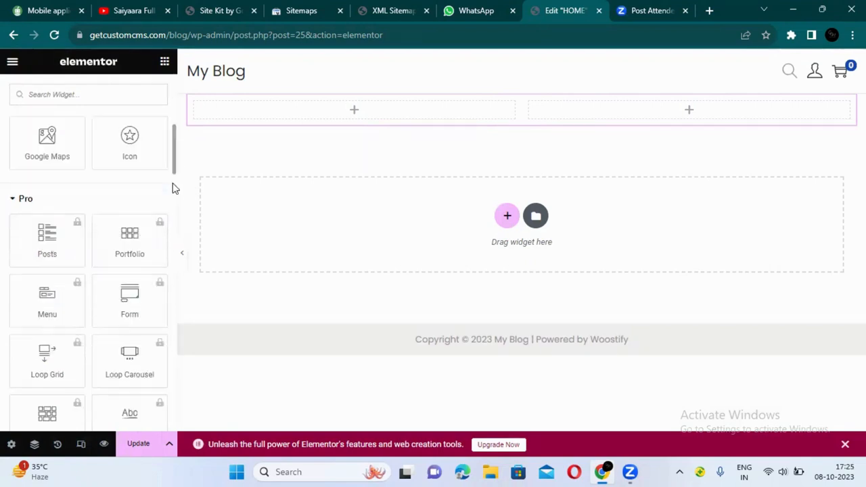
scroll(173, 102, "up", 5)
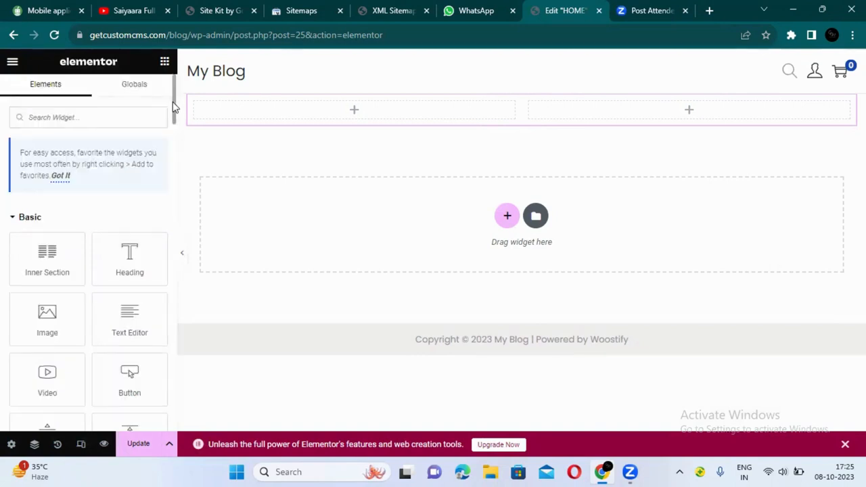
left_click_drag(124, 268, 368, 115)
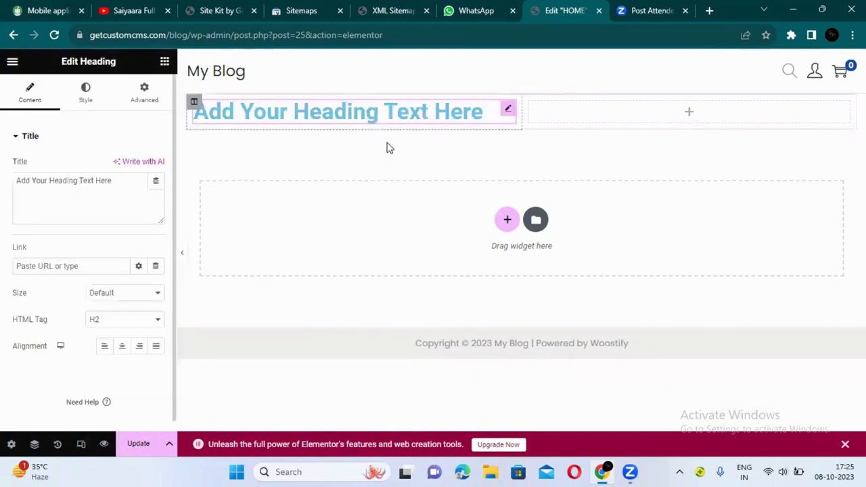
- Replace the heading's title text with "home" and set its HTML tag to H1
triple_click(129, 188)
key("BackSpace")
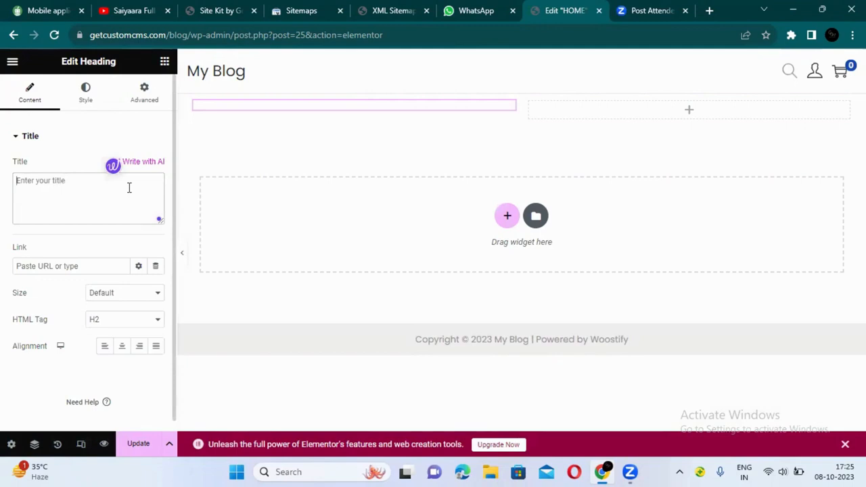
type("home")
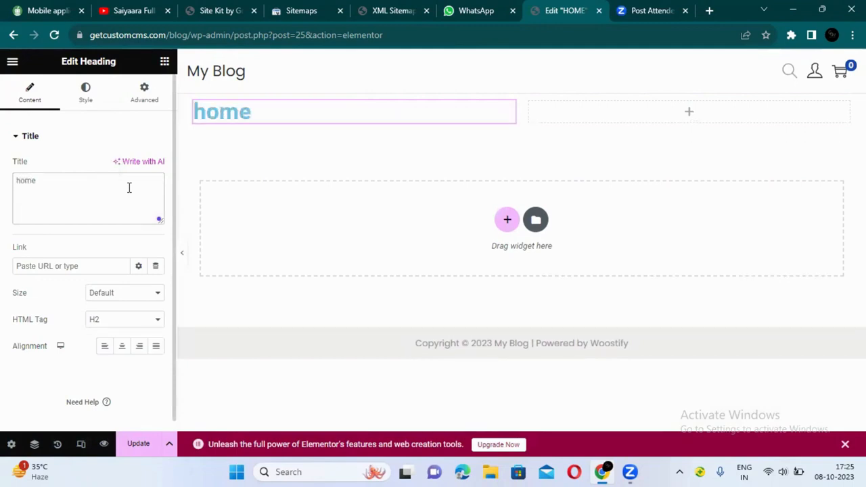
left_click(147, 324)
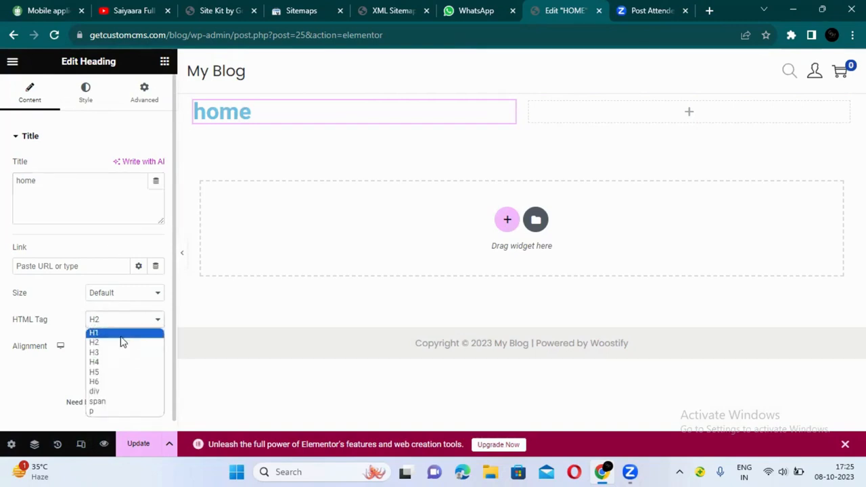
left_click(120, 335)
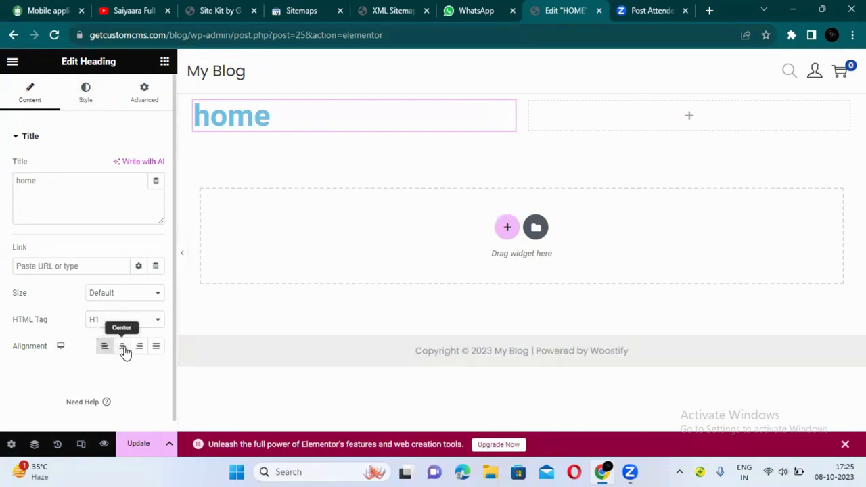
- Try the center, right and justified alignments on the "home" heading, and finish with left alignment
left_click(122, 347)
left_click(140, 348)
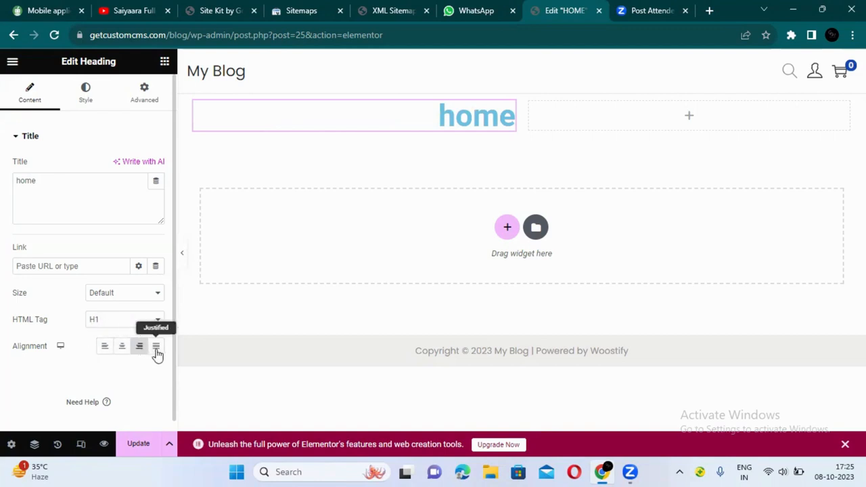
left_click(155, 352)
left_click(102, 352)
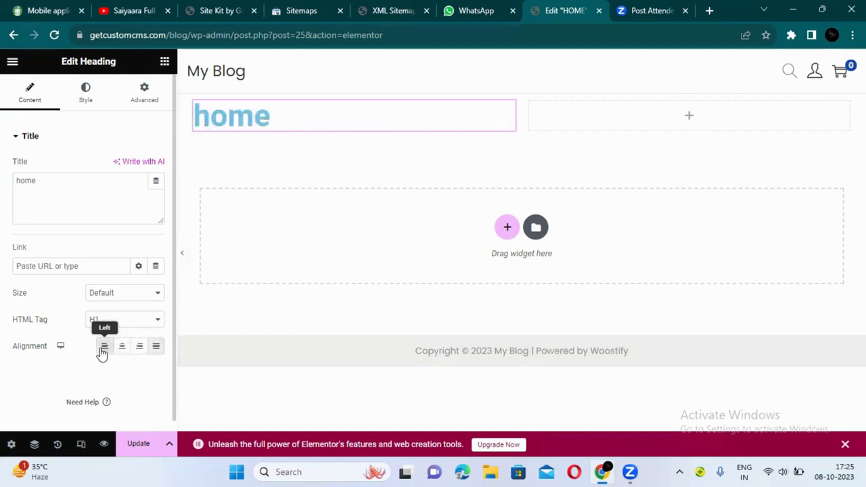
- Give the "home" heading a custom pink text color and apply the Secondary global font
left_click(85, 96)
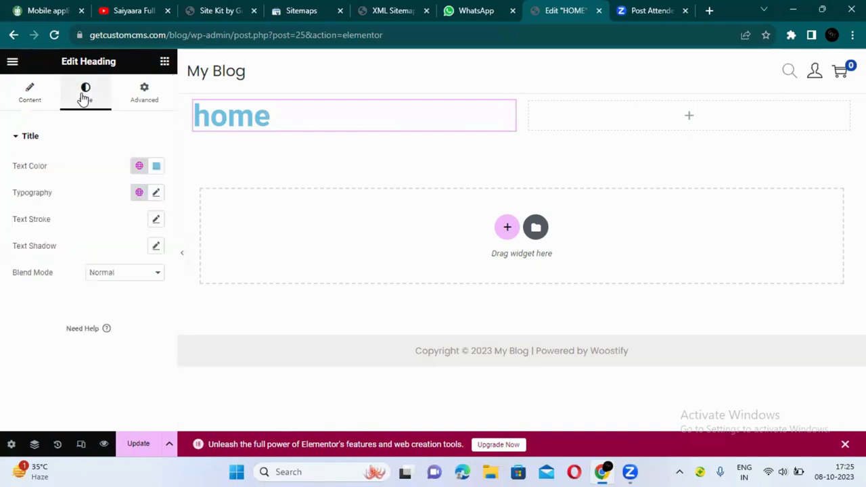
left_click(141, 167)
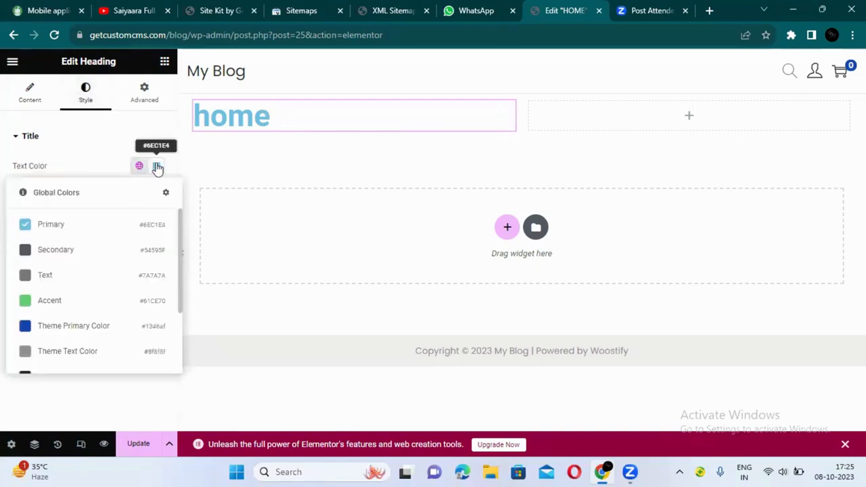
left_click(156, 167)
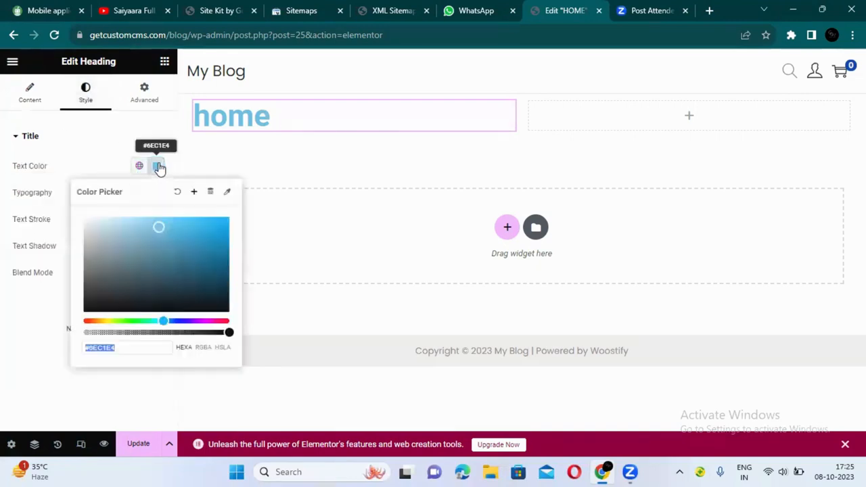
left_click(221, 320)
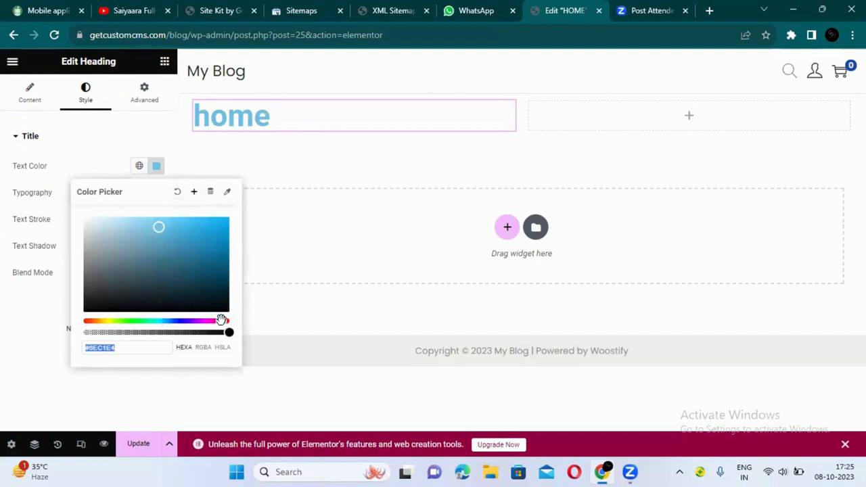
left_click(304, 257)
left_click(137, 193)
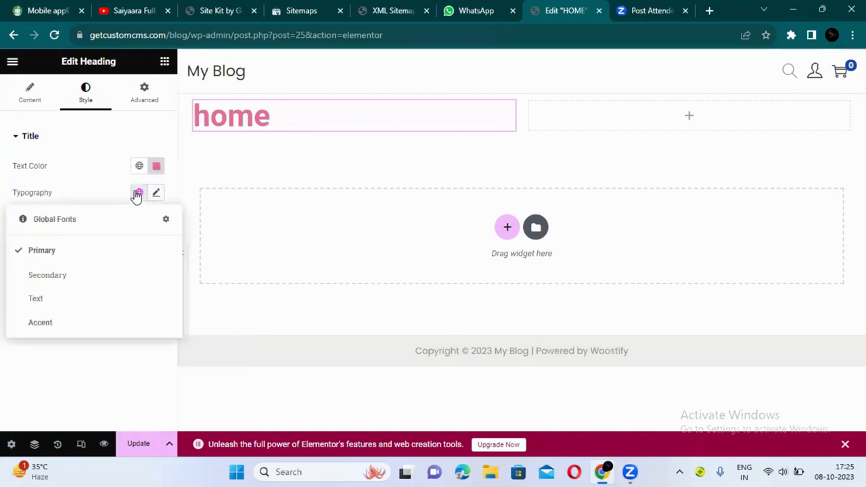
left_click(60, 277)
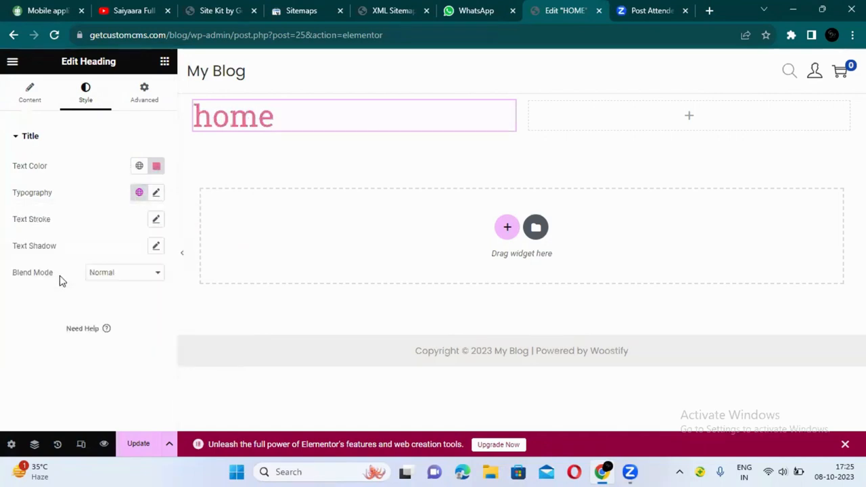
- Unlink the heading's margin values and set only its top margin to 5 px
left_click(153, 96)
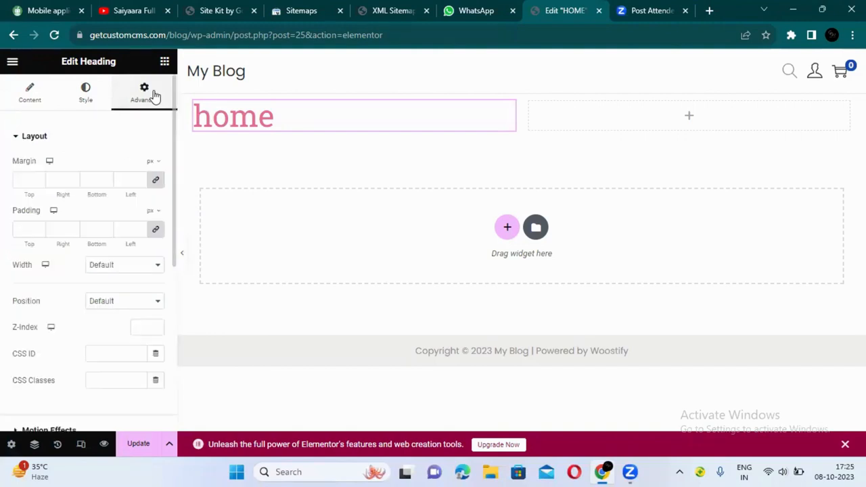
left_click(157, 183)
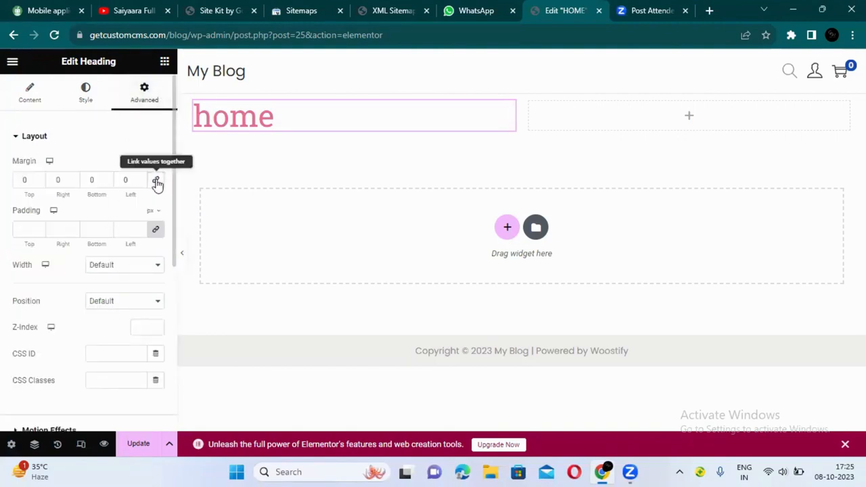
left_click(38, 178)
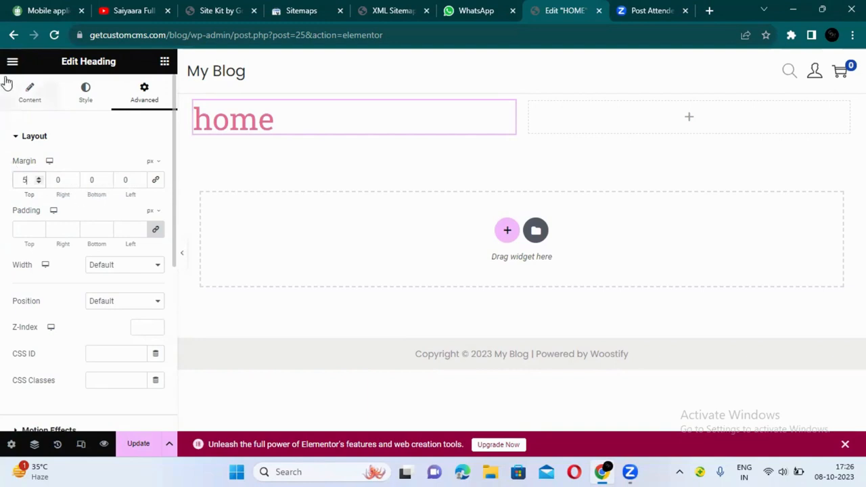
left_click(30, 101)
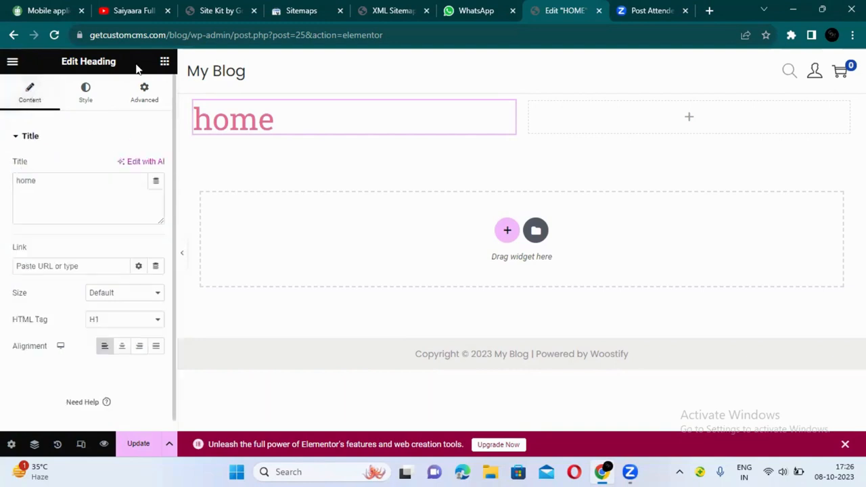
- Add a Text Editor widget below the "home" heading and replace its placeholder text with "details"
left_click(165, 63)
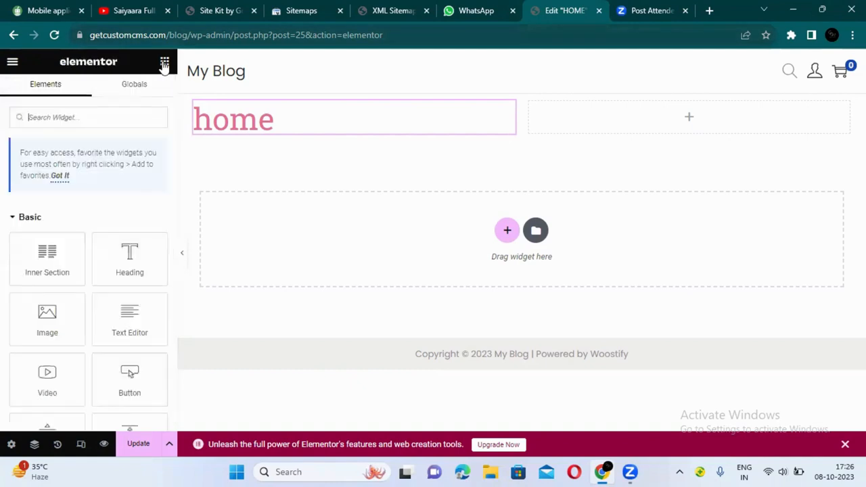
left_click_drag(139, 330, 342, 130)
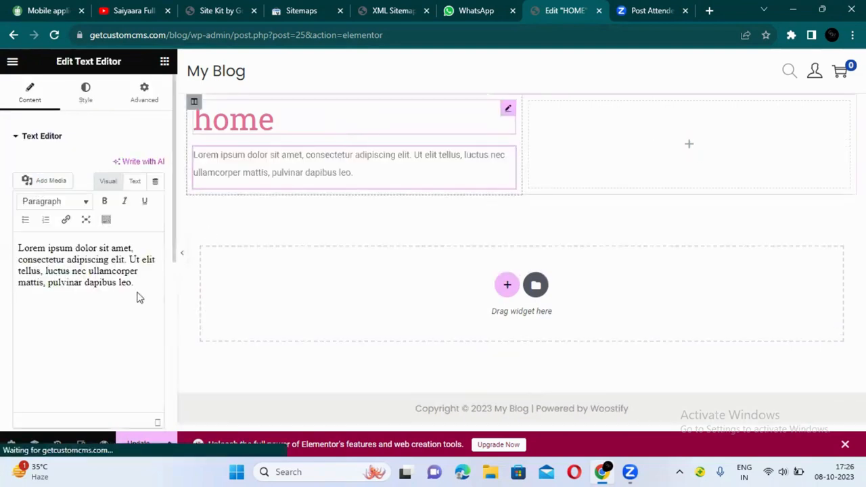
left_click(93, 280, "shift")
key("ctrl+a")
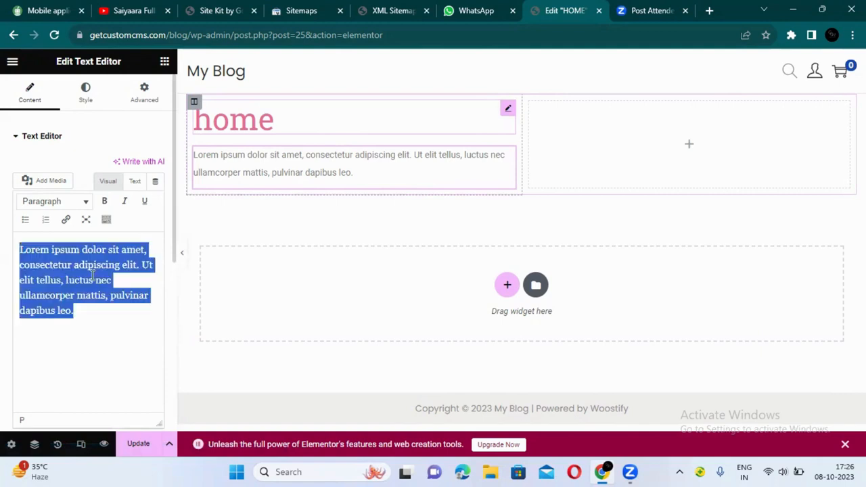
key("BackSpace")
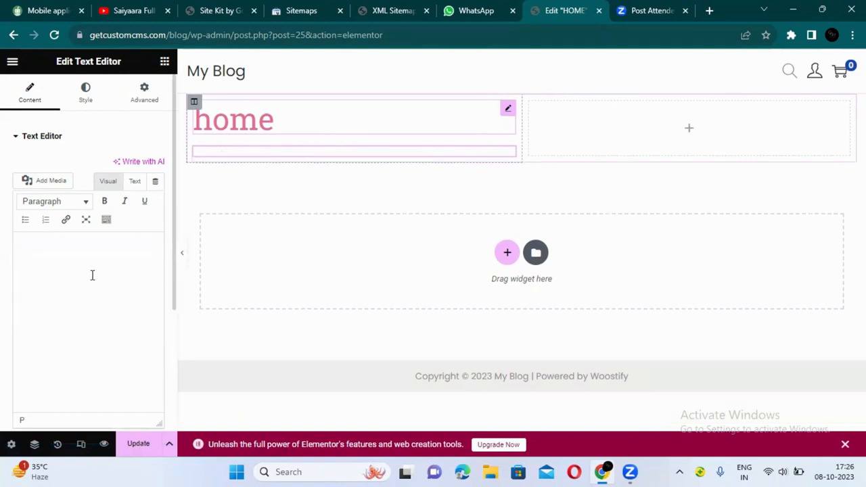
type("details")
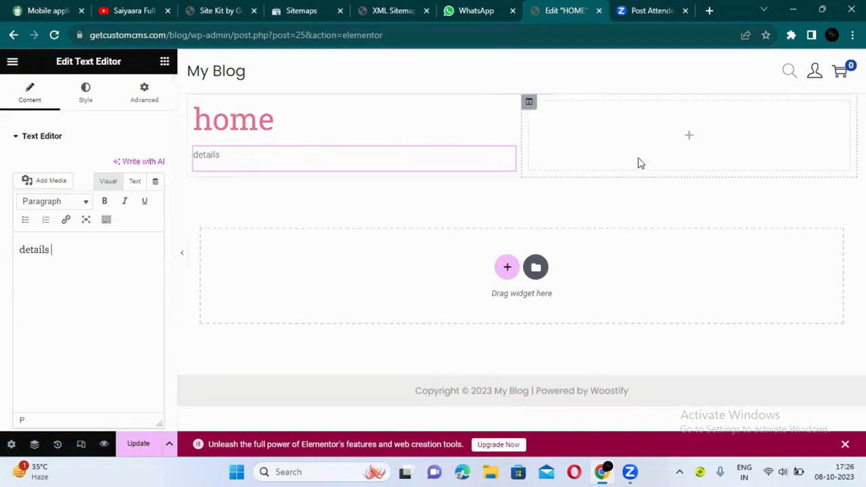
- Display the structure choices for a new section and look through the available Basic and Pro widgets
left_click(507, 266)
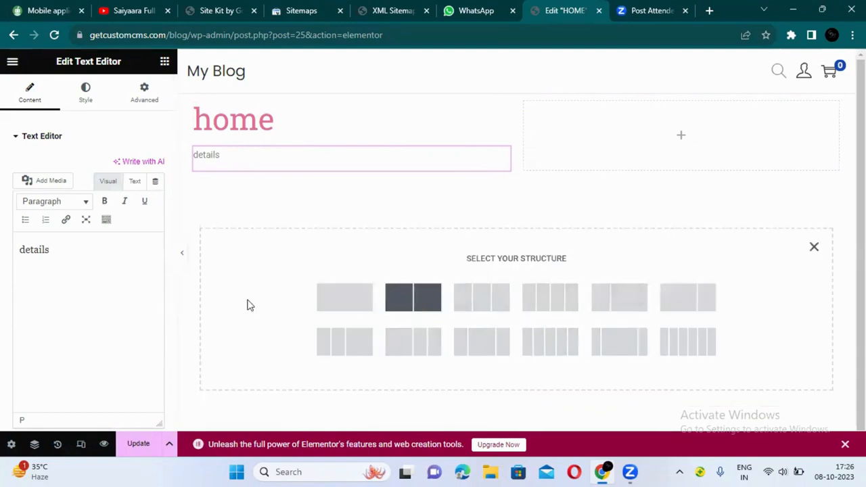
left_click(165, 62)
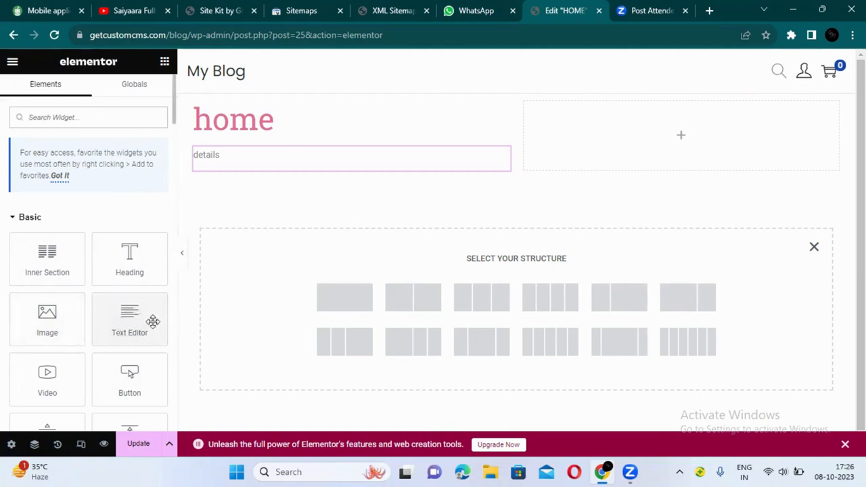
scroll(175, 316, "down", 5)
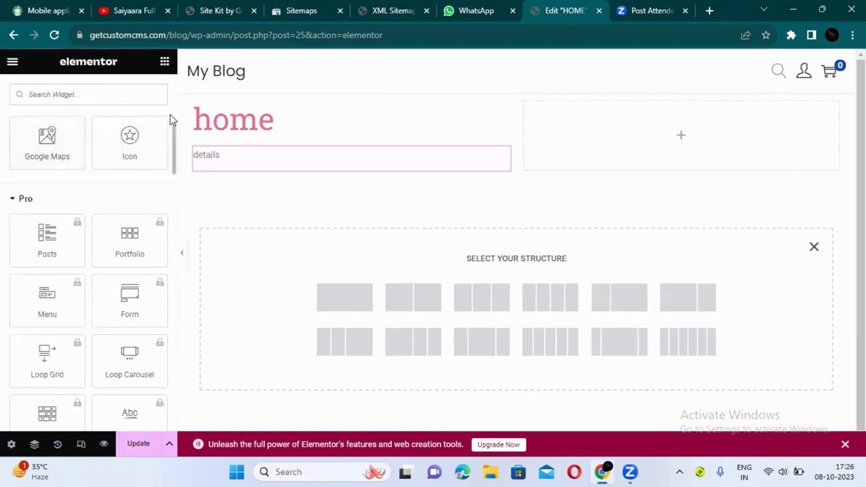
scroll(170, 116, "up", 6)
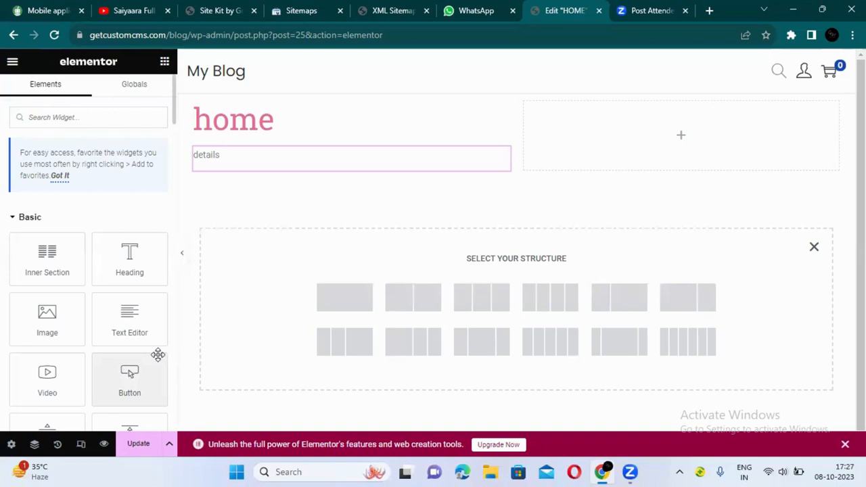
scroll(158, 354, "down", 3)
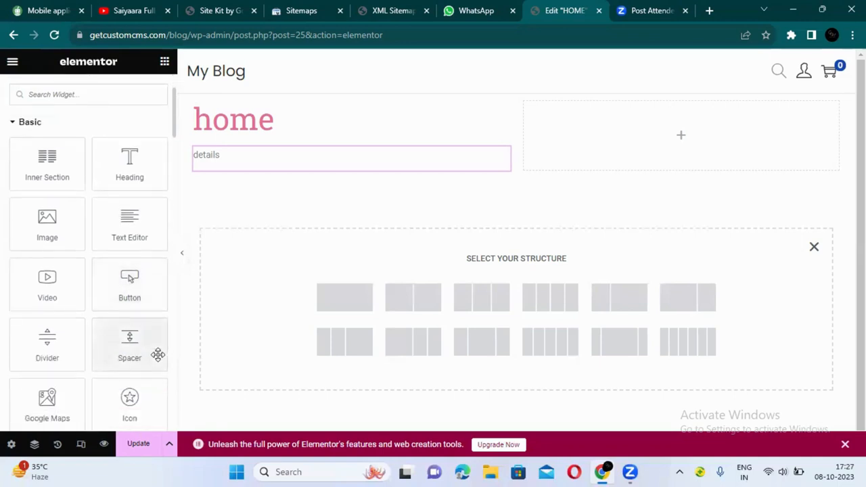
scroll(159, 356, "down", 1)
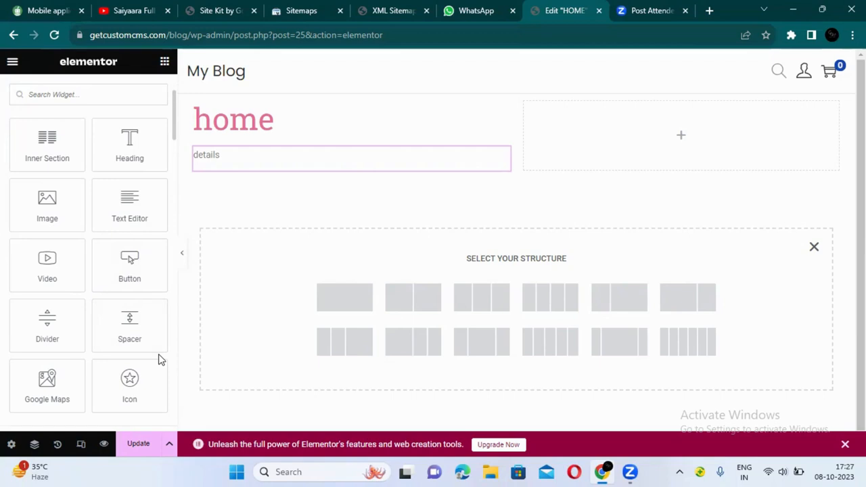
- Update the HOME page to save its design and exit the Elementor editor
left_click(139, 445)
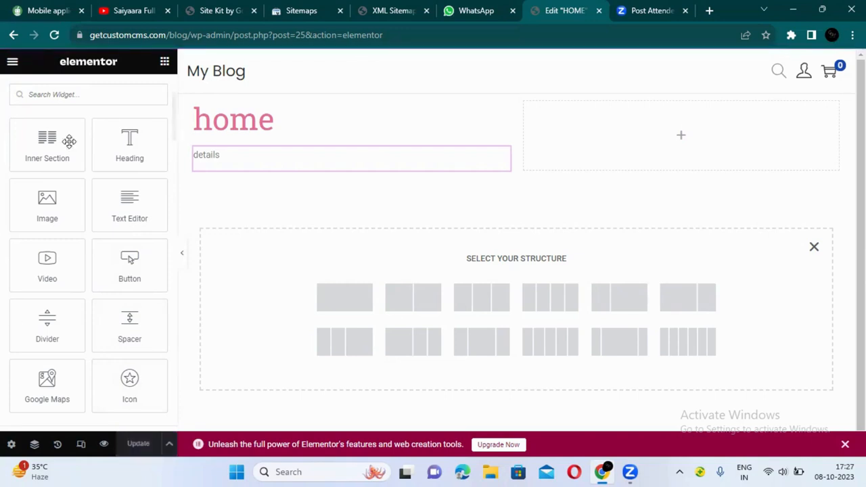
left_click(12, 63)
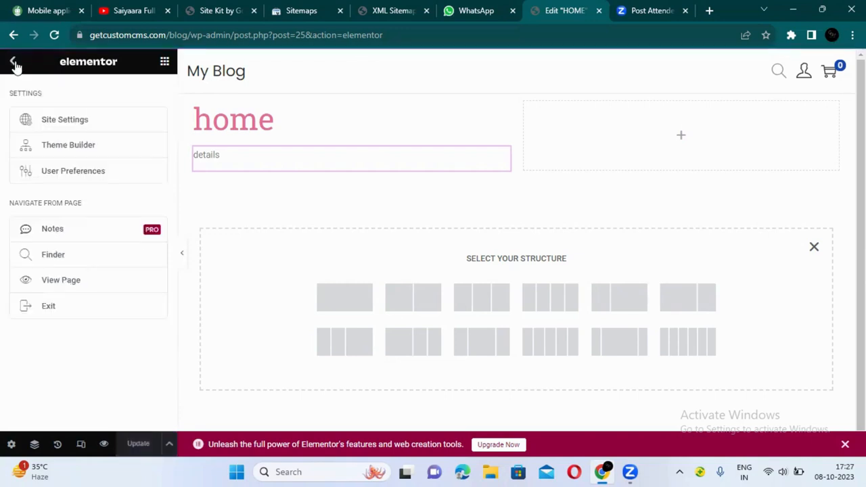
left_click(83, 317)
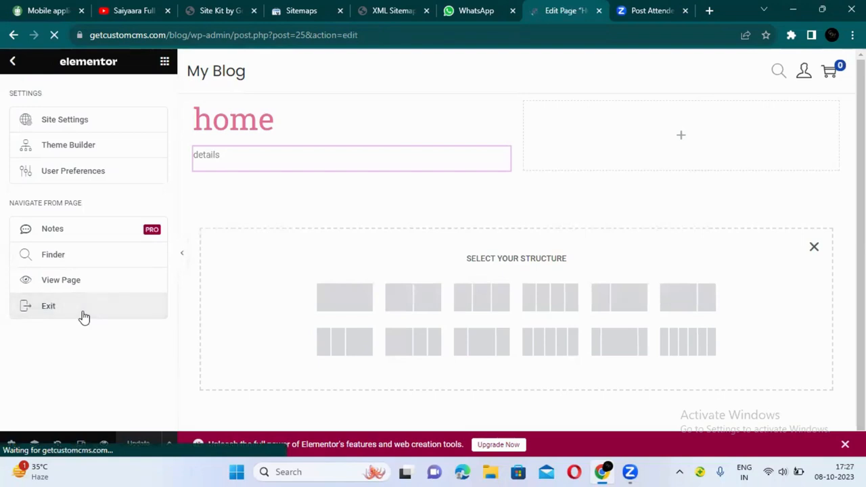